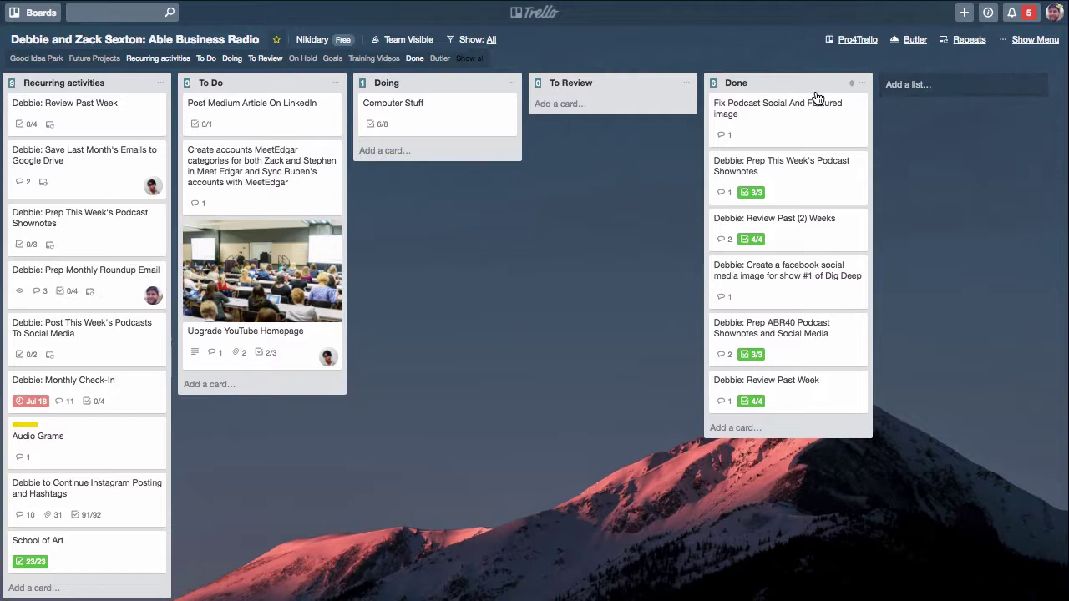
Step: Disable the Card Repeater Power-Up for this board and enable it again
click(1024, 43)
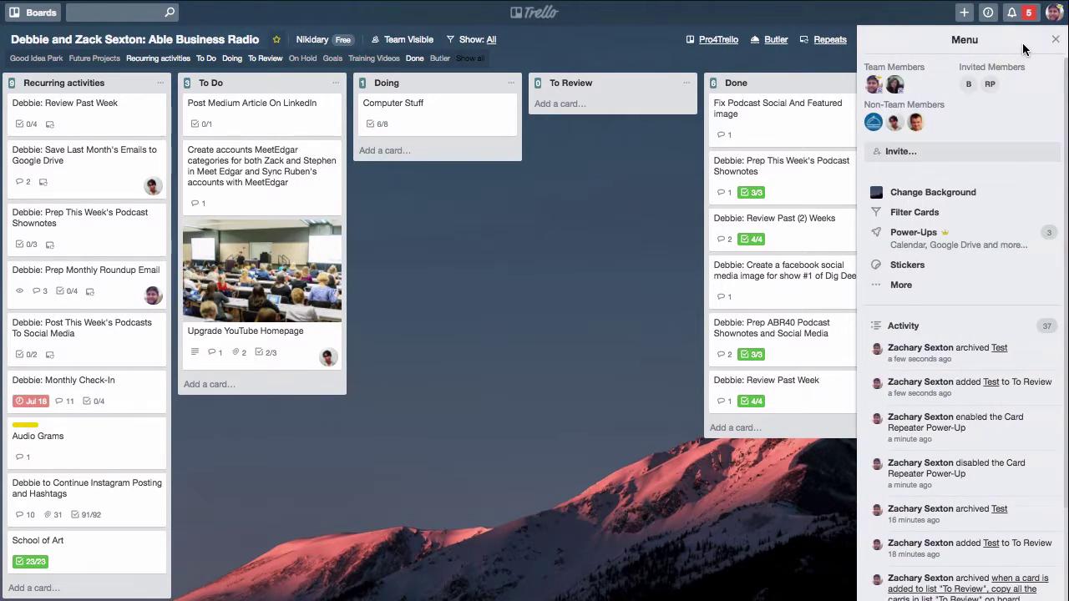
click(945, 237)
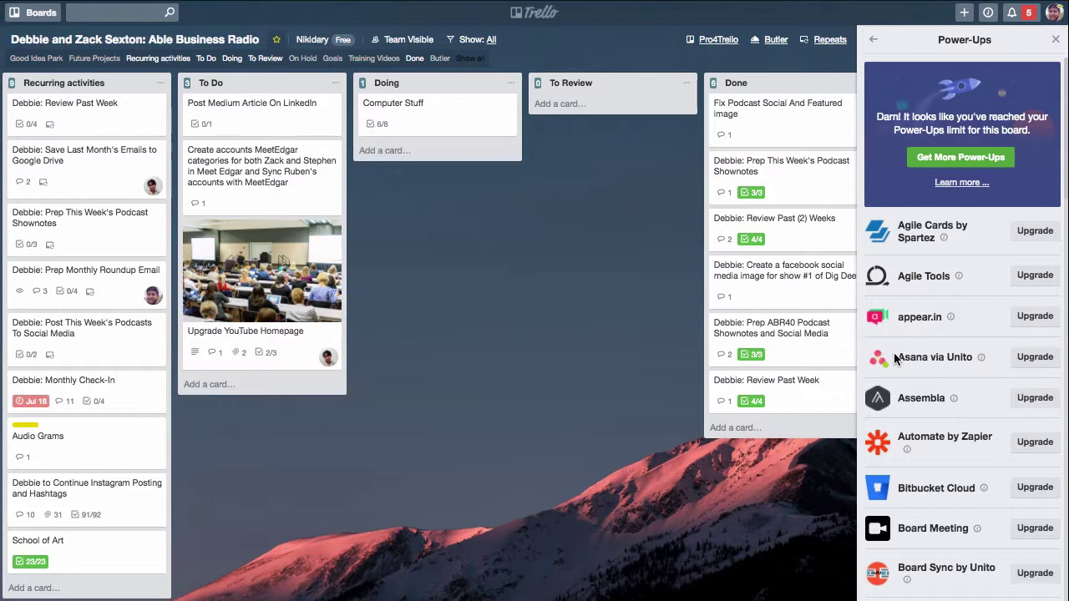
scroll(919, 360, down, 3)
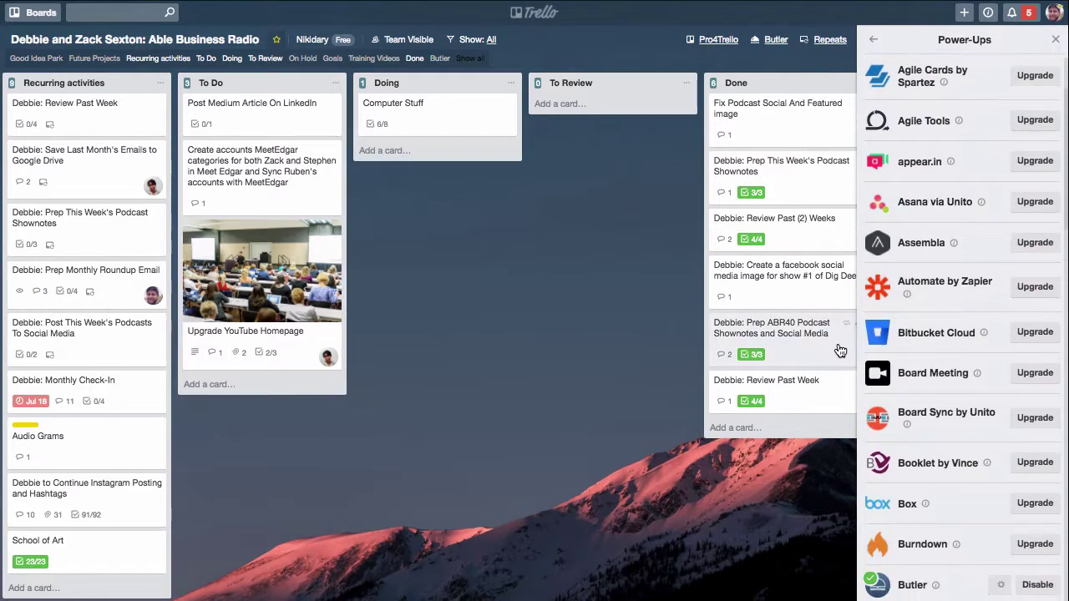
scroll(918, 371, down, 5)
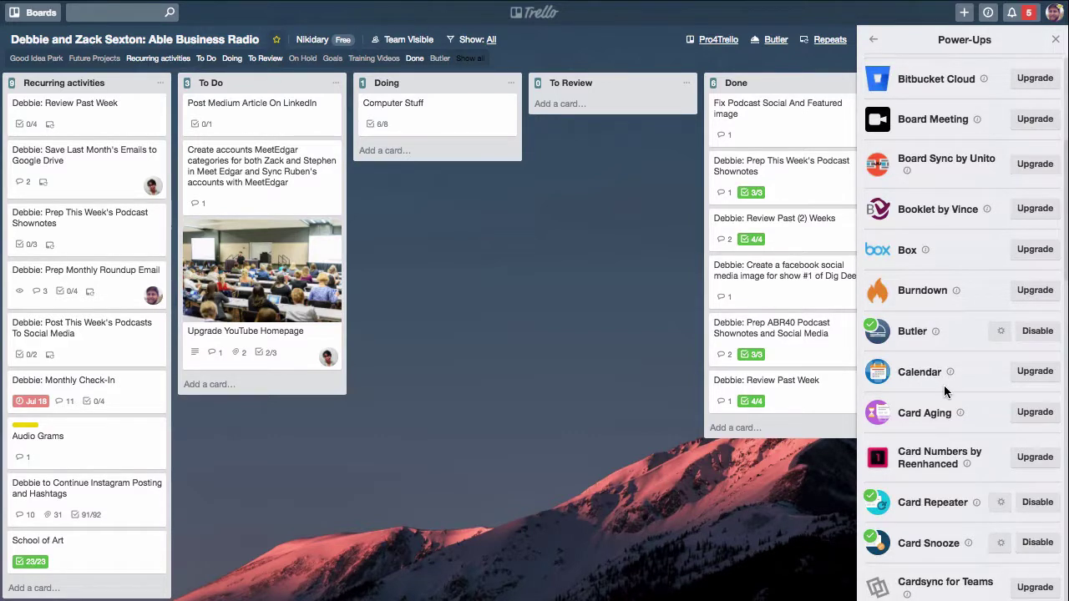
scroll(922, 389, down, 1)
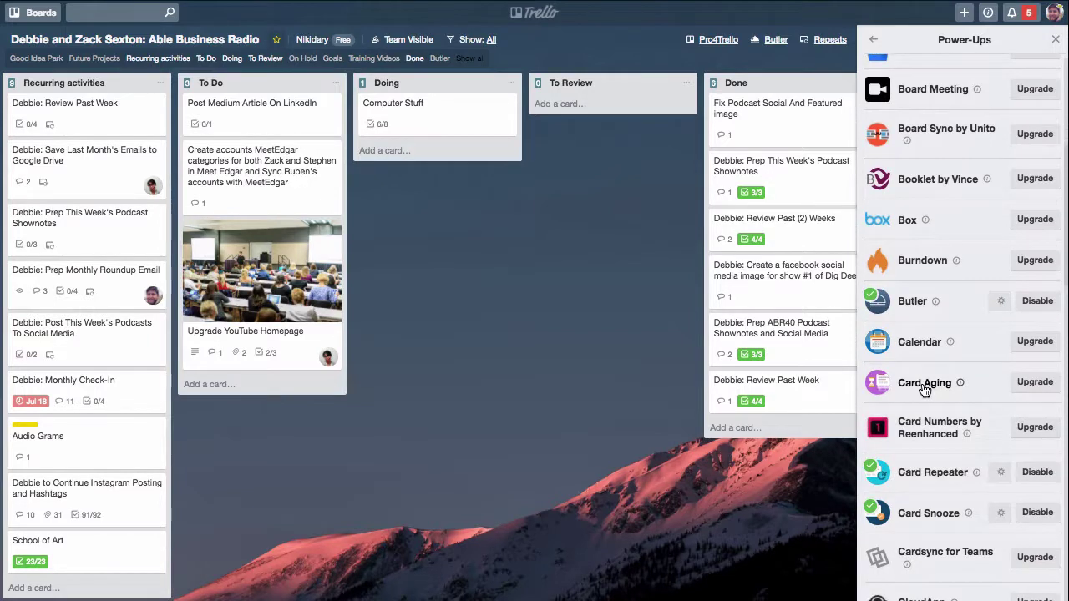
scroll(924, 389, down, 10)
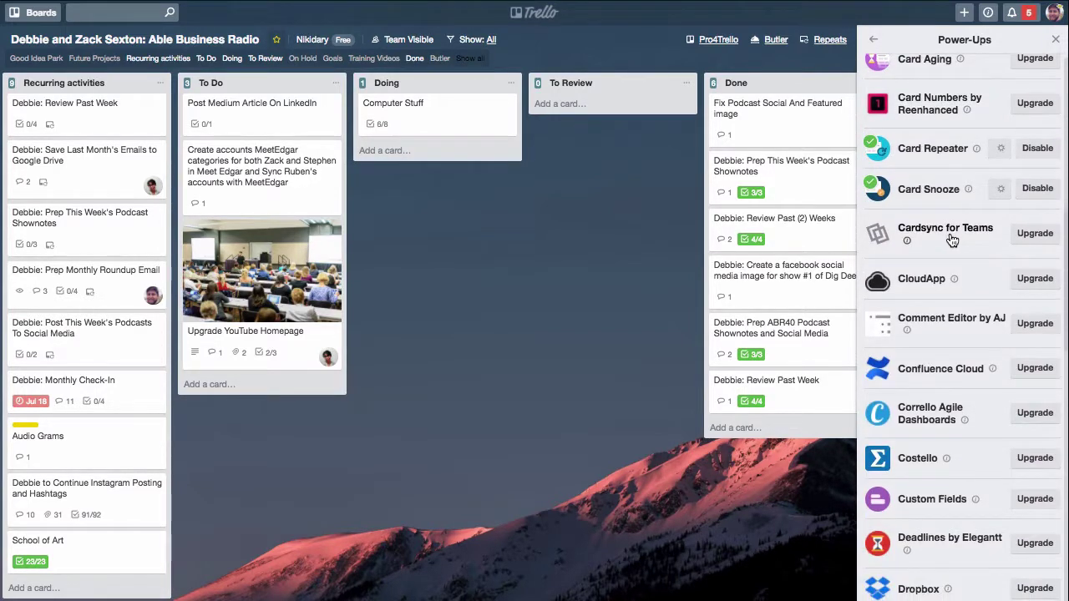
scroll(949, 233, up, 9)
scroll(950, 233, down, 2)
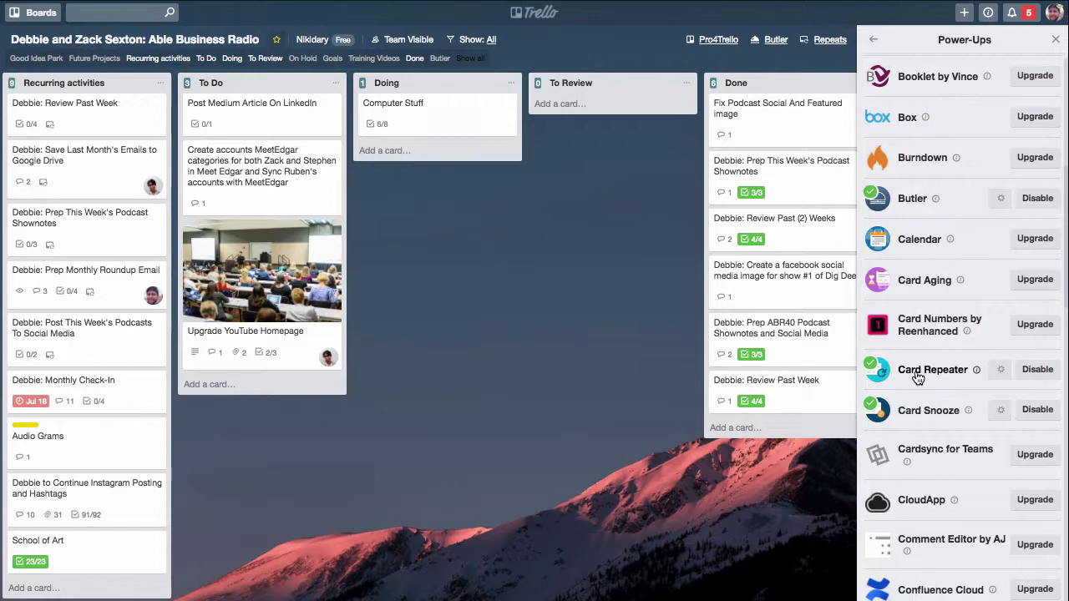
click(1035, 369)
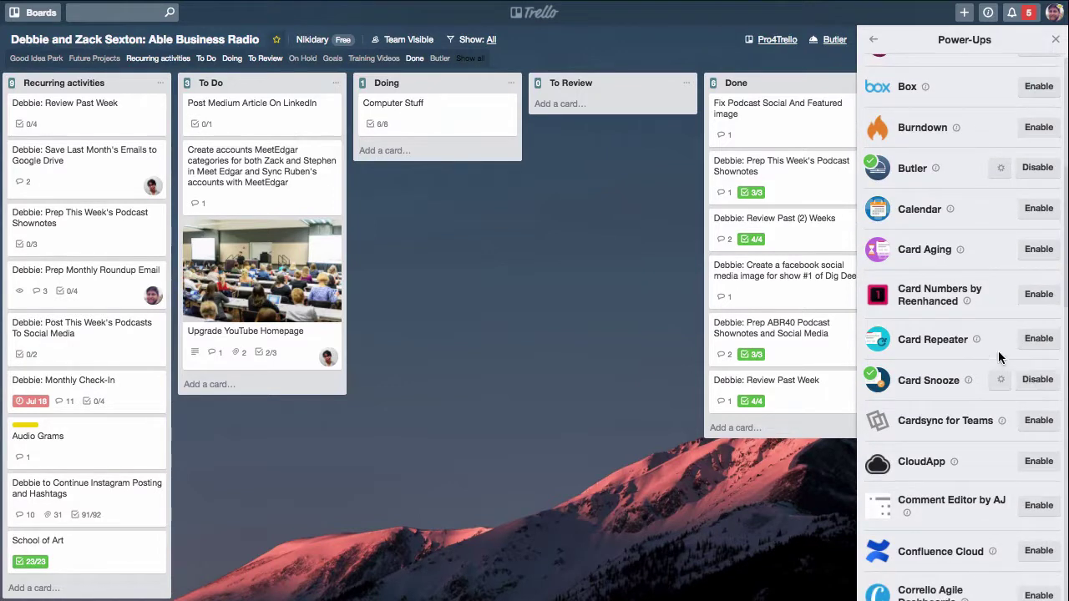
click(1038, 339)
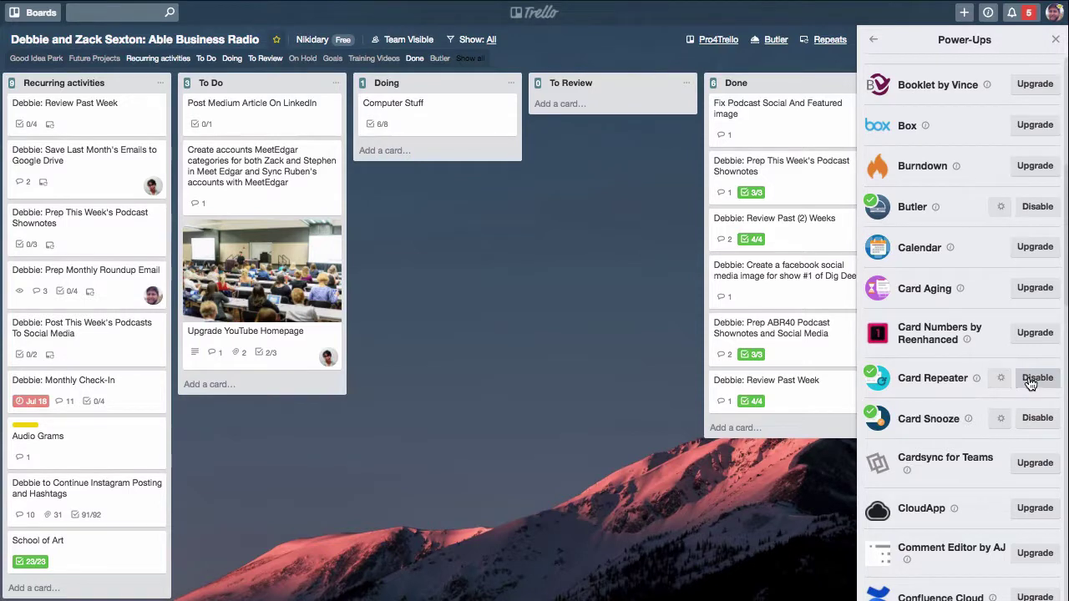
Step: View the board's list of repeating cards and close both the list and the board menu
click(831, 44)
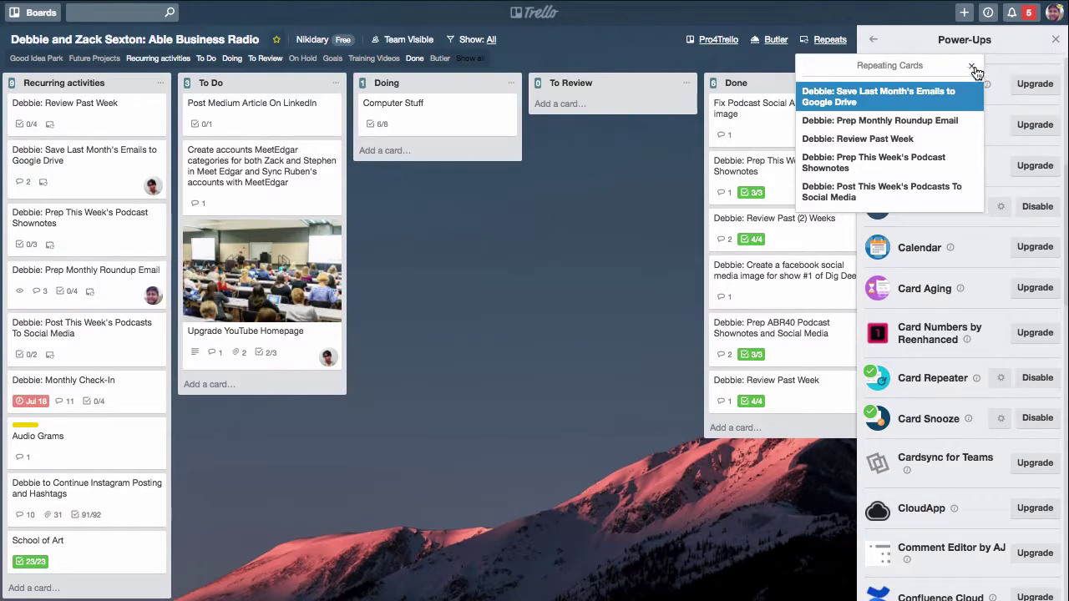
click(1010, 38)
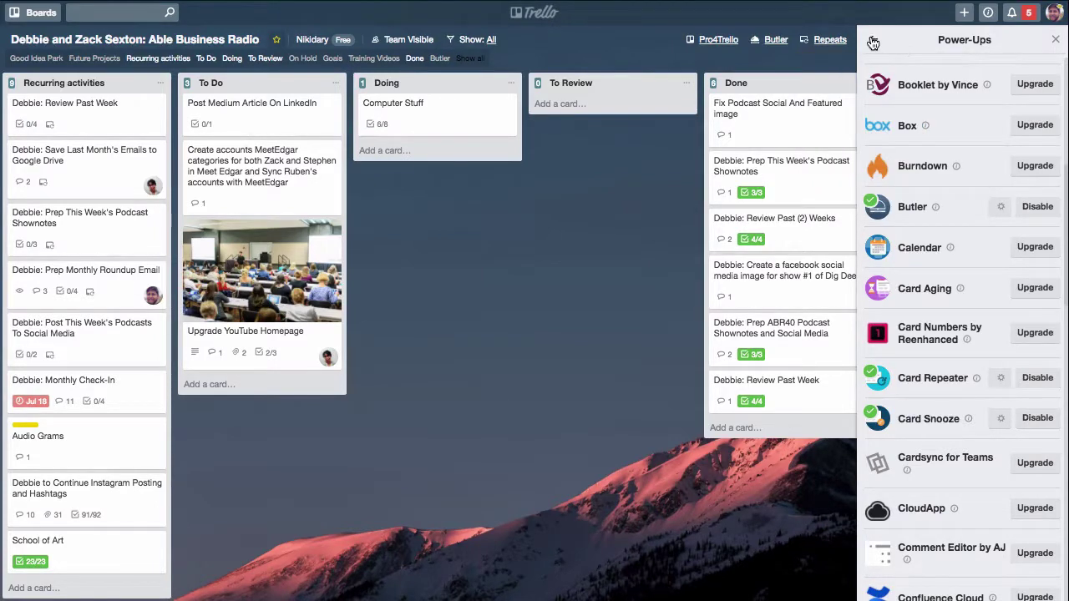
click(872, 39)
click(1056, 39)
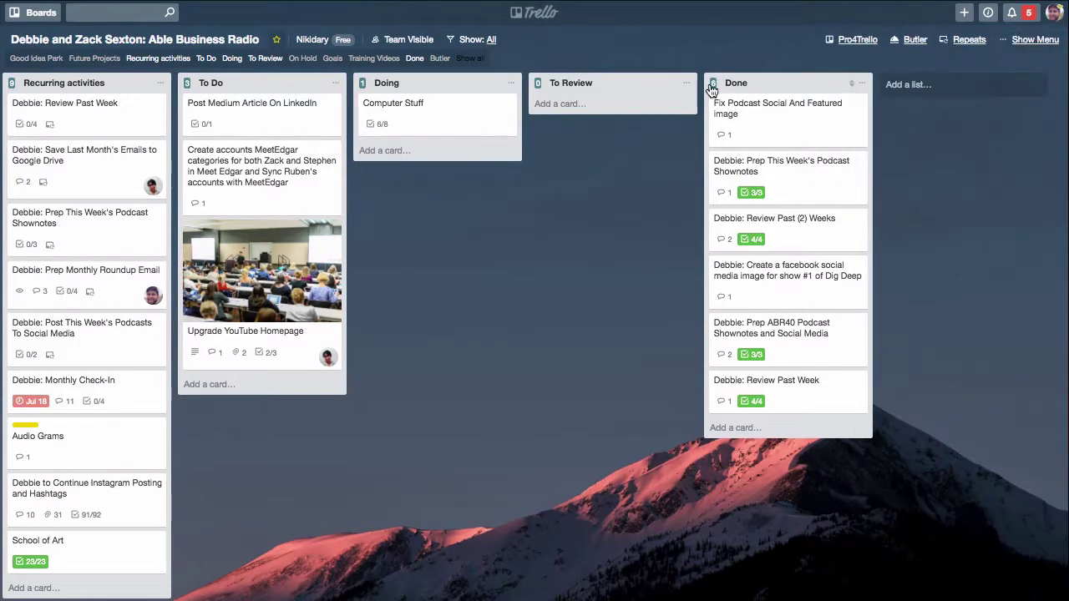
Step: Add a card named "Test" to the To Review list
click(581, 109)
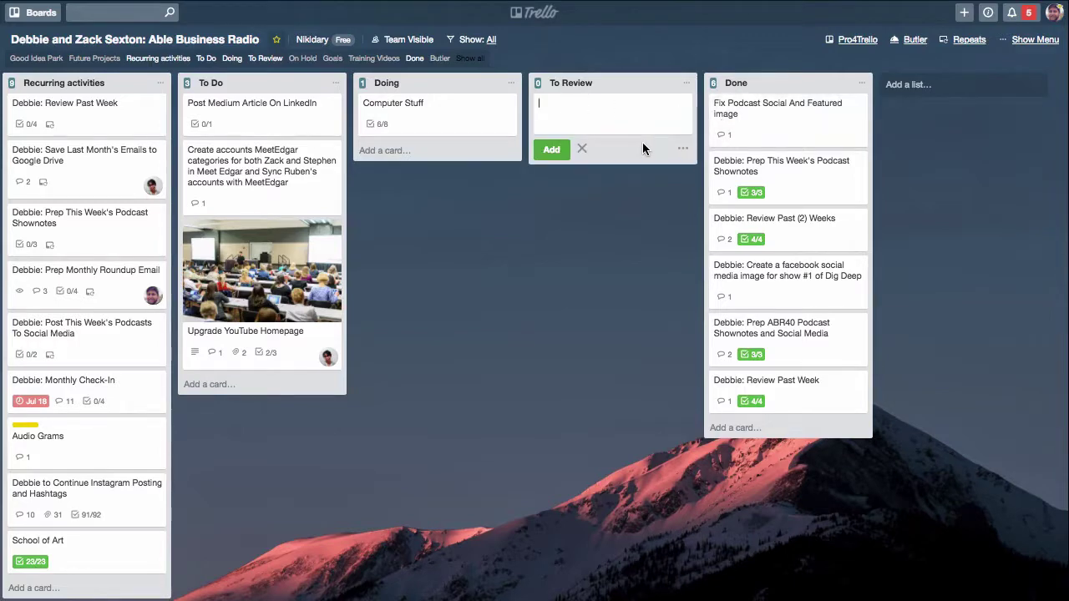
text(Test)
key(Return)
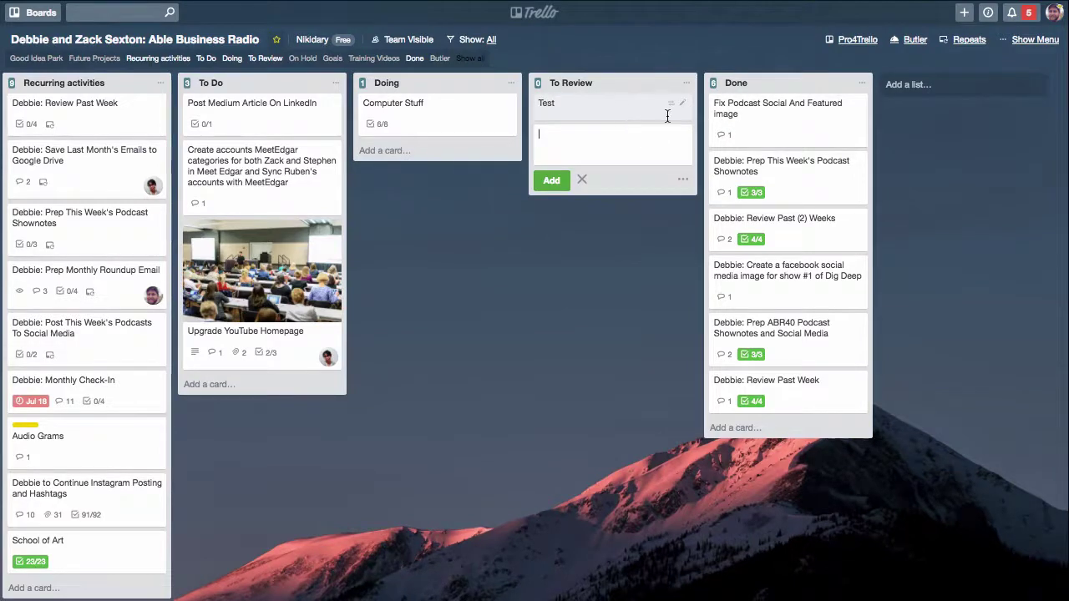
Step: Open the Test card's repeat settings and set it to repeat weekly at 8:00 AM
click(614, 109)
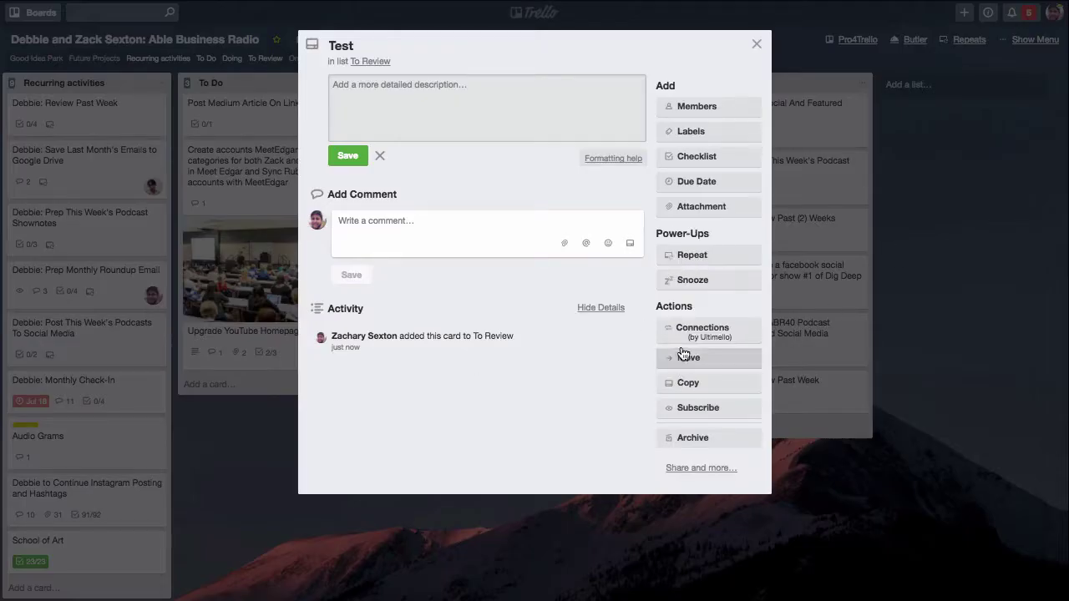
click(692, 261)
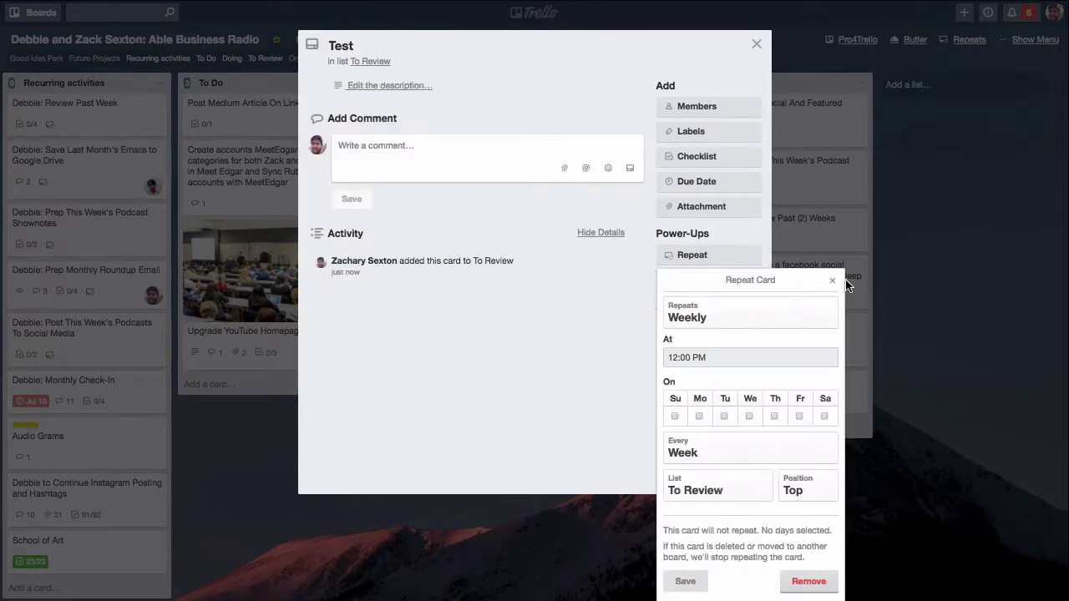
click(733, 315)
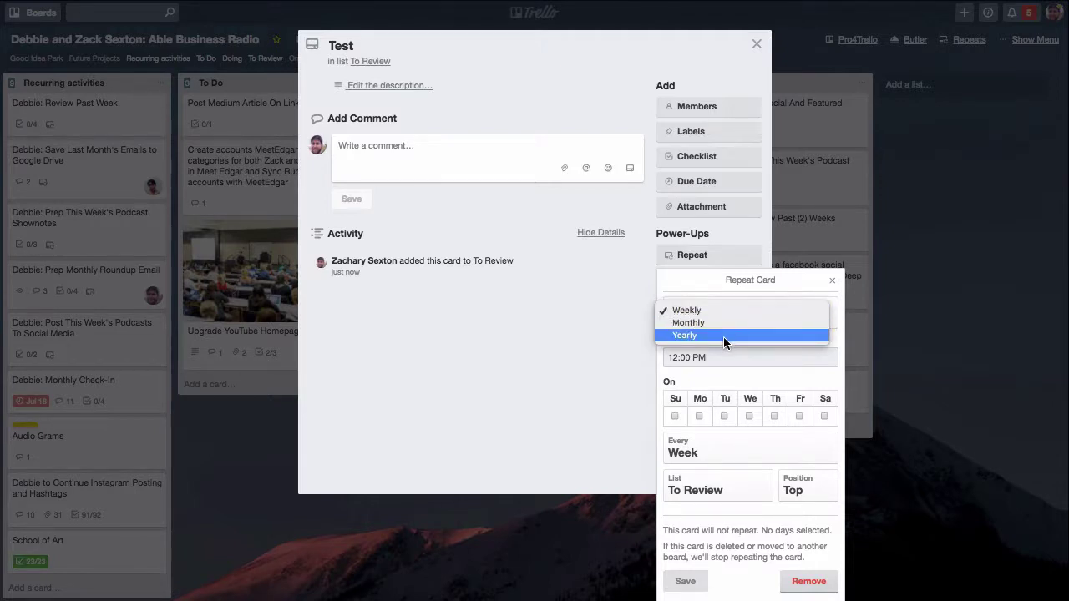
click(715, 308)
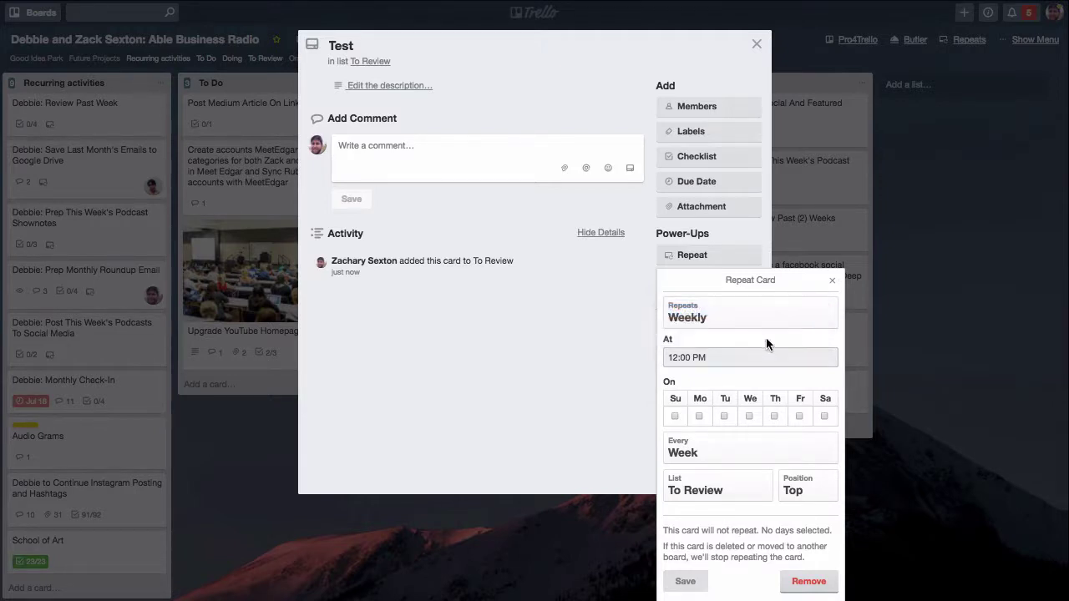
double_click(679, 358)
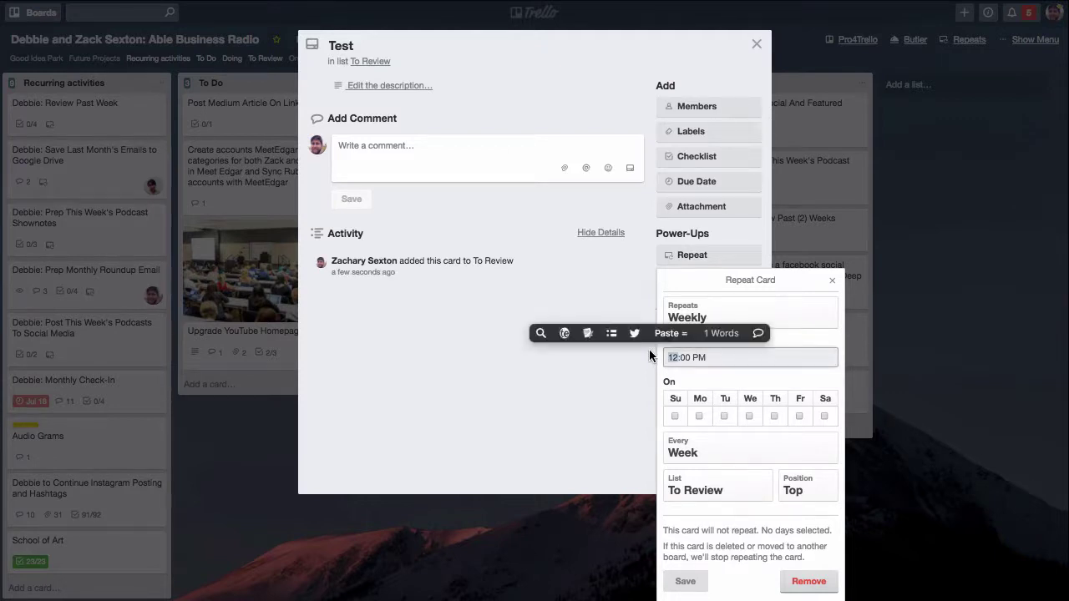
text(8)
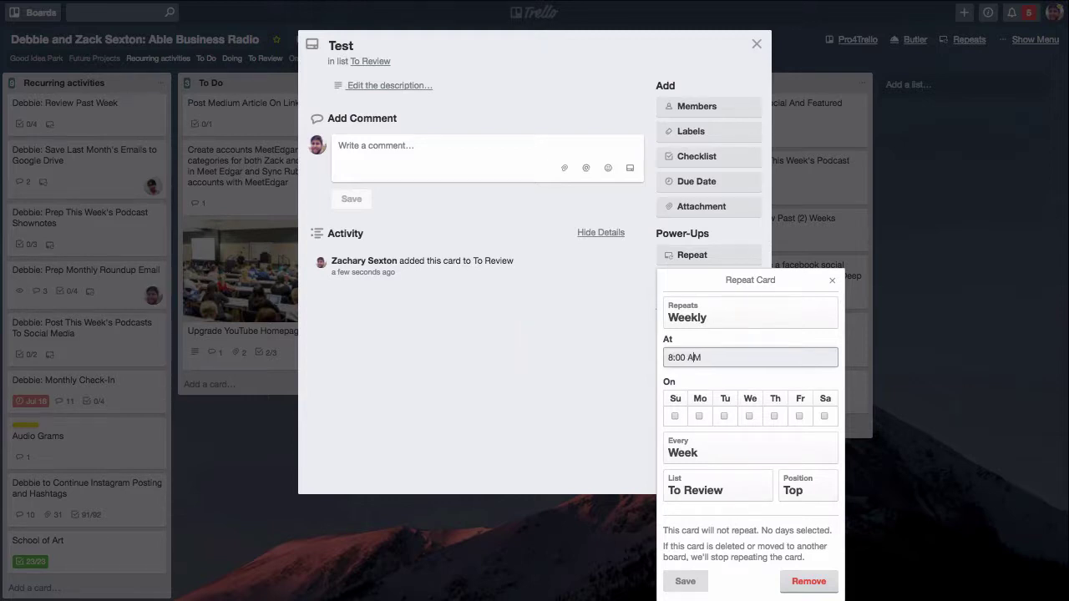
Step: Make the Test card repeat on Sunday every 2 weeks
click(675, 416)
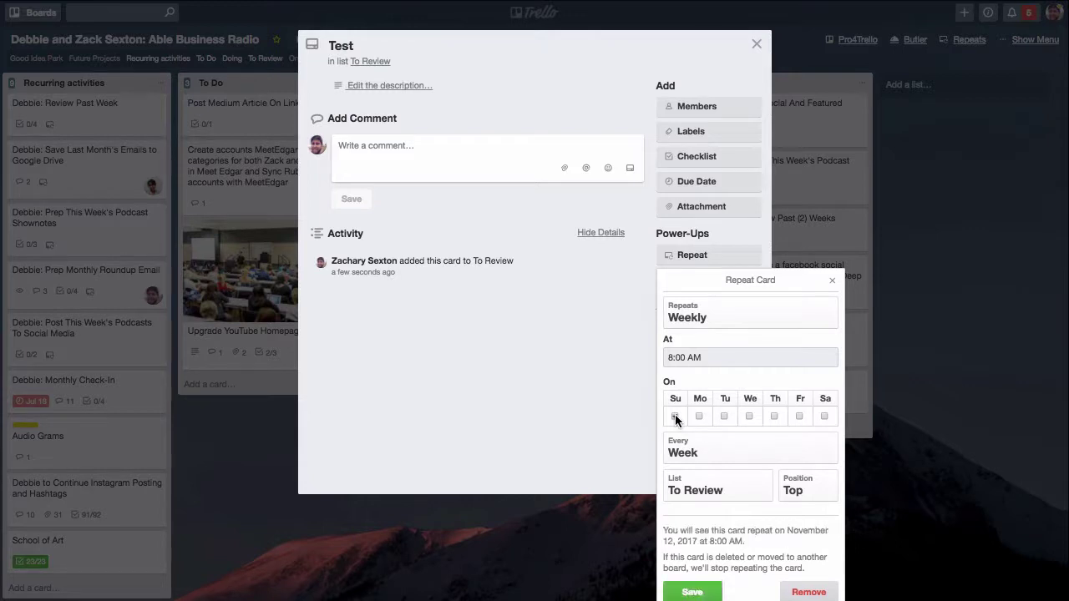
click(715, 449)
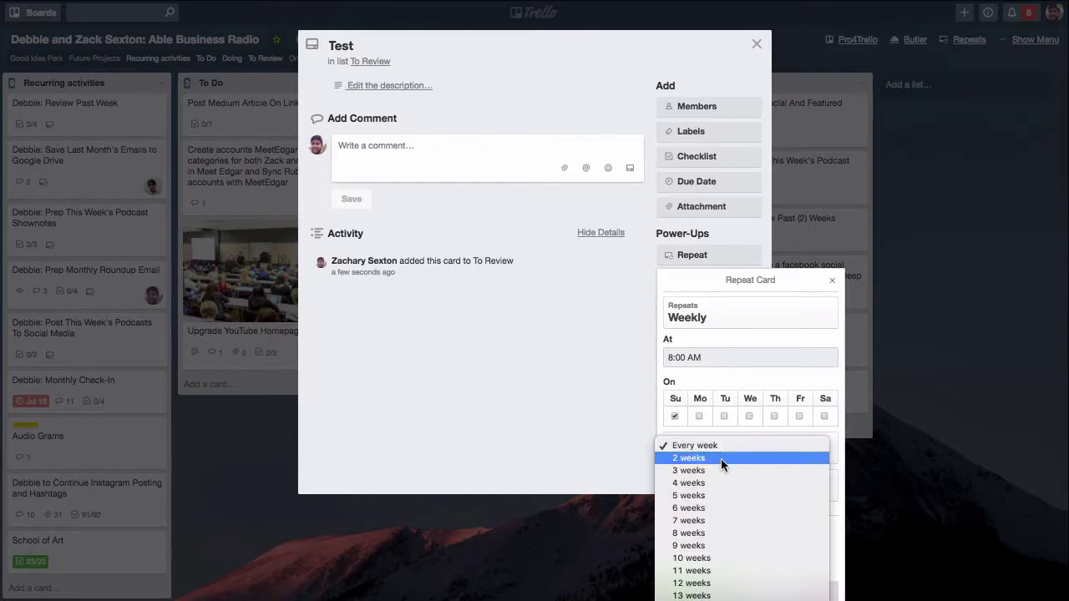
click(721, 459)
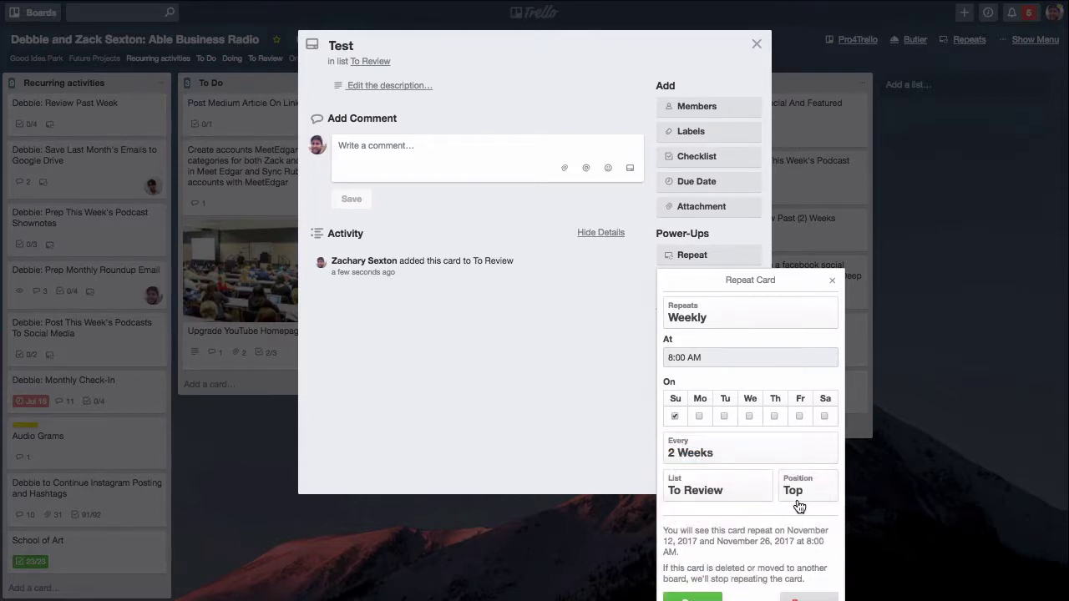
Step: Send the repeated Test card to the To Do list at the Top position
click(707, 485)
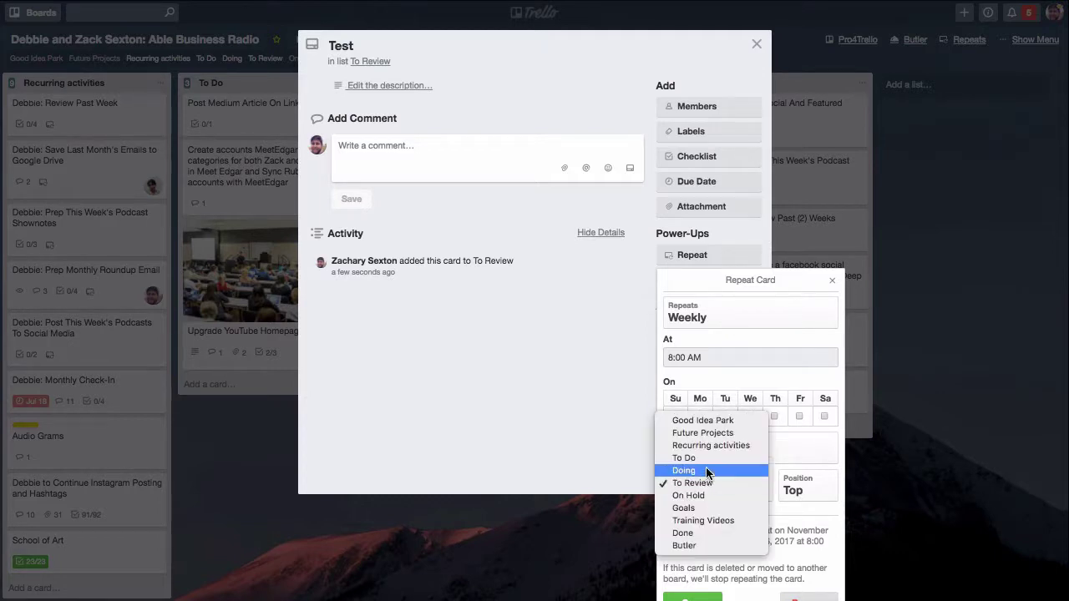
click(706, 458)
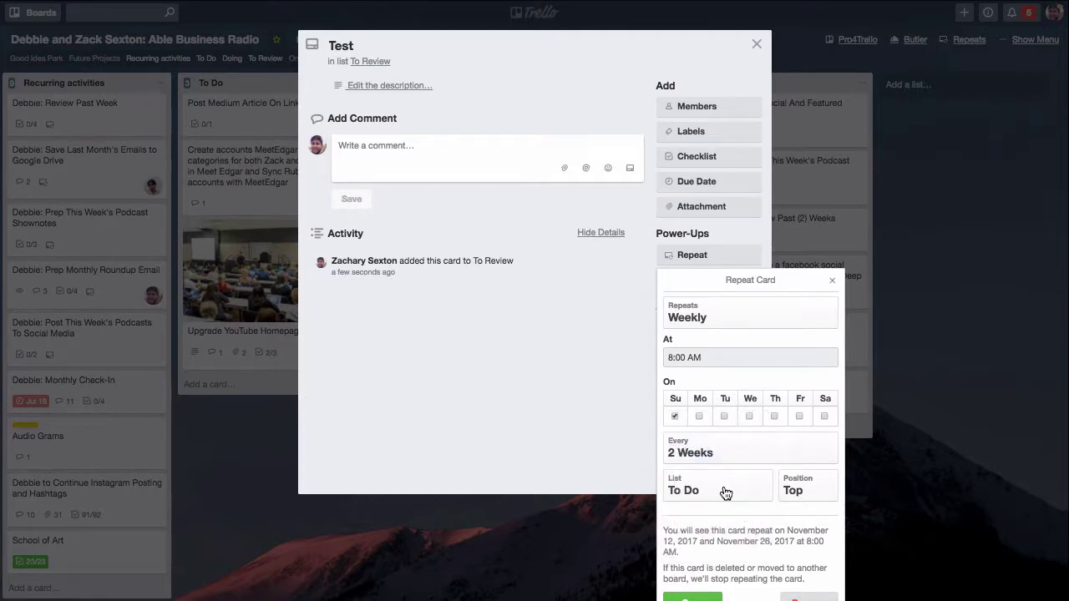
click(793, 494)
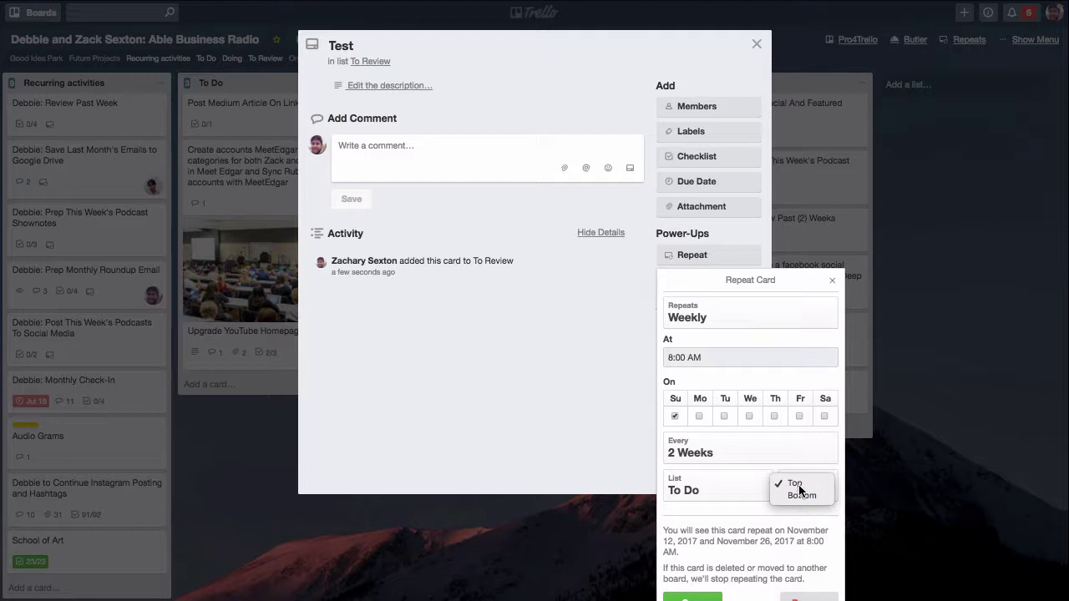
click(797, 481)
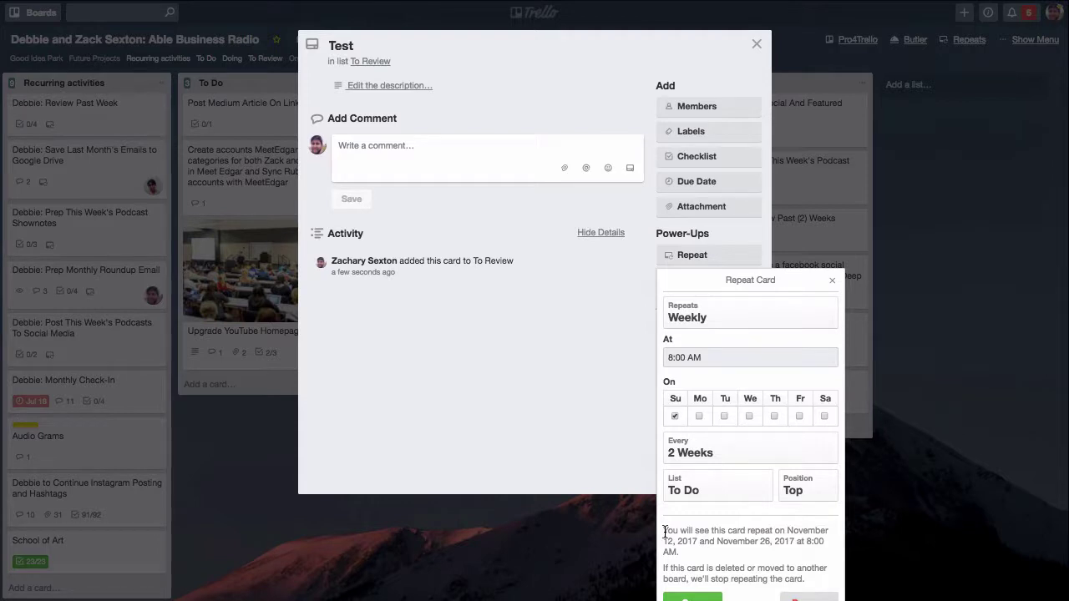
Step: Highlight the repeat summary's dates and check them in the calendar by moving forward week by week
drag(665, 531, 754, 543)
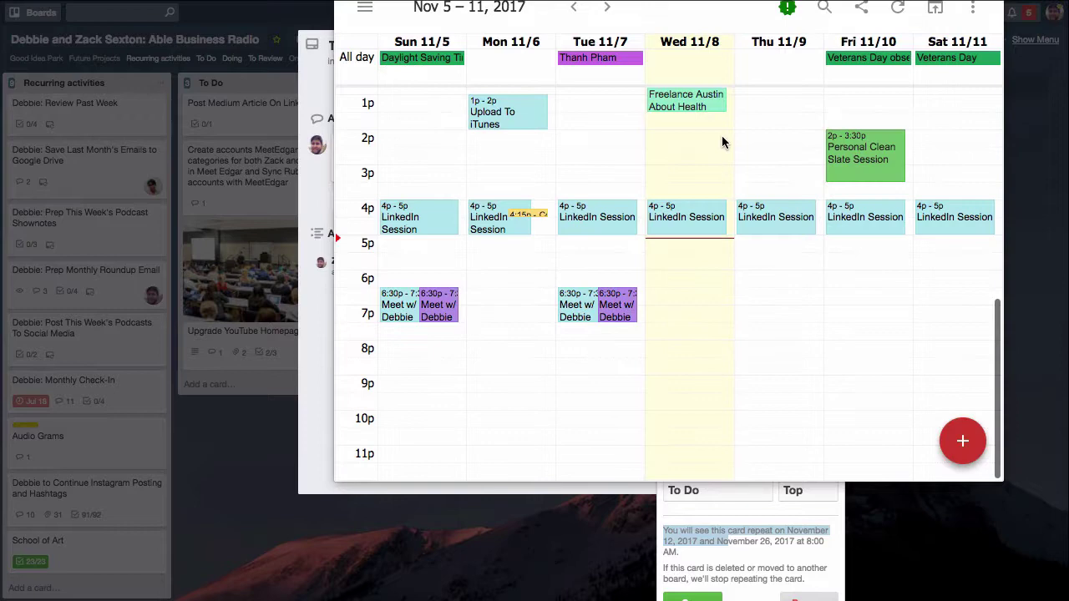
click(609, 10)
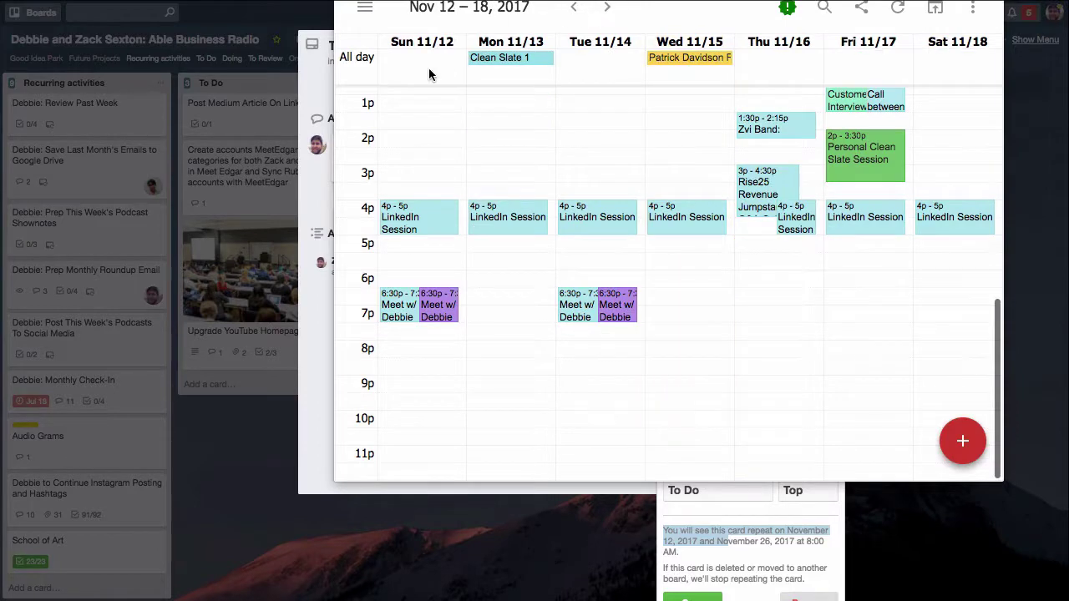
click(608, 10)
click(609, 10)
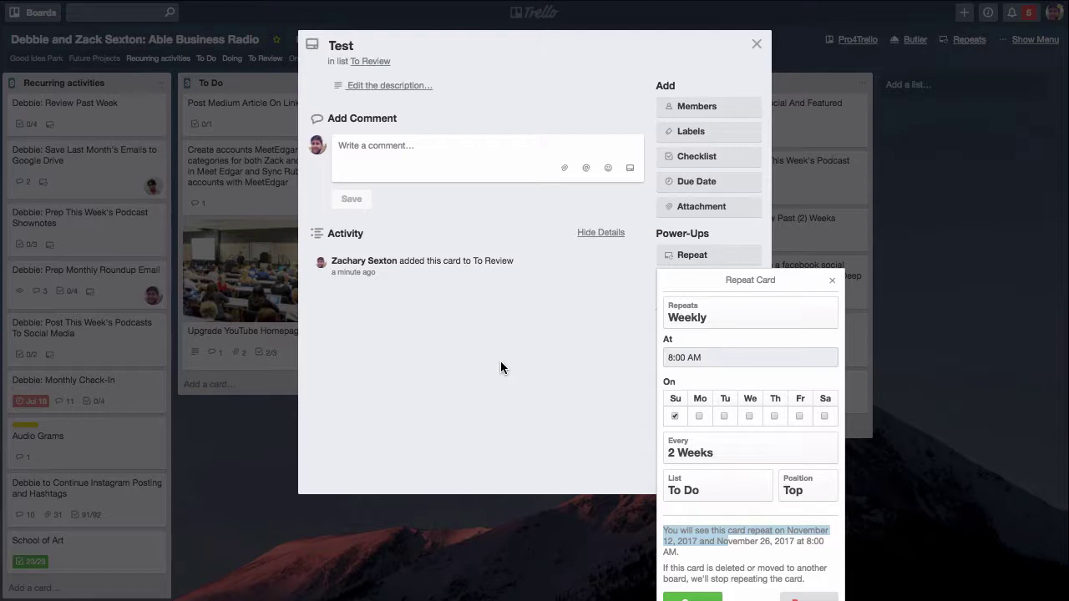
Step: Save the Test card's repeat schedule and close the card
click(698, 595)
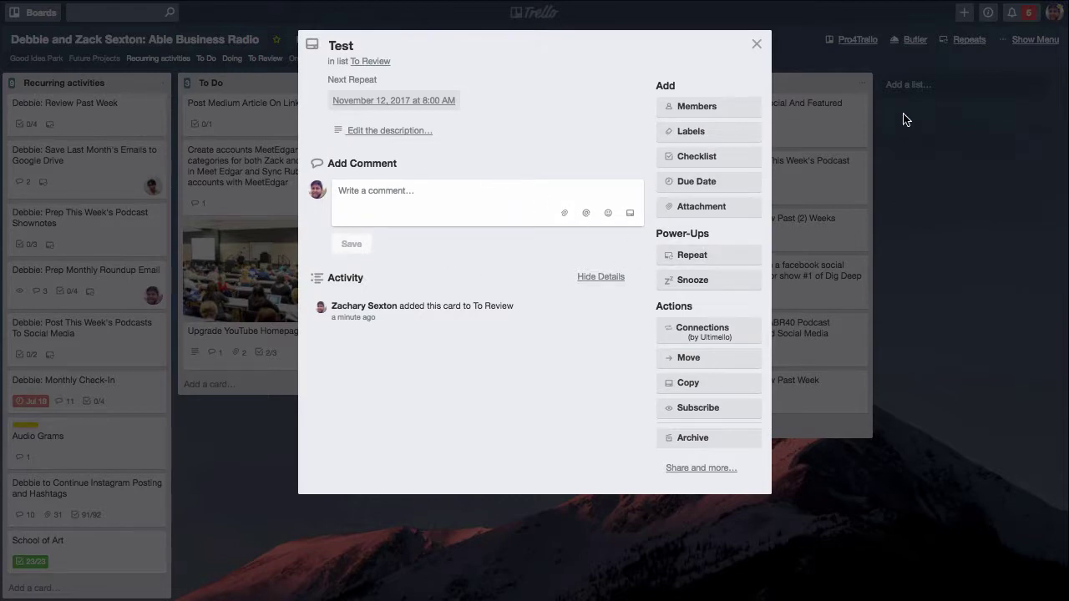
click(756, 43)
Step: Reopen the Test card from the board's repeating cards list and remove its repeat schedule
click(963, 41)
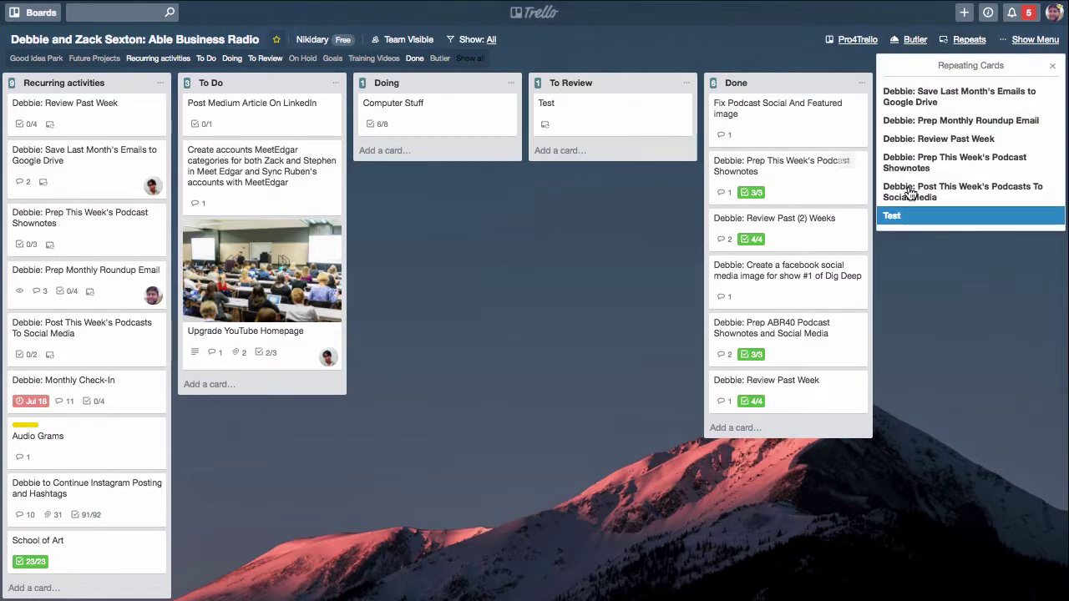
click(929, 219)
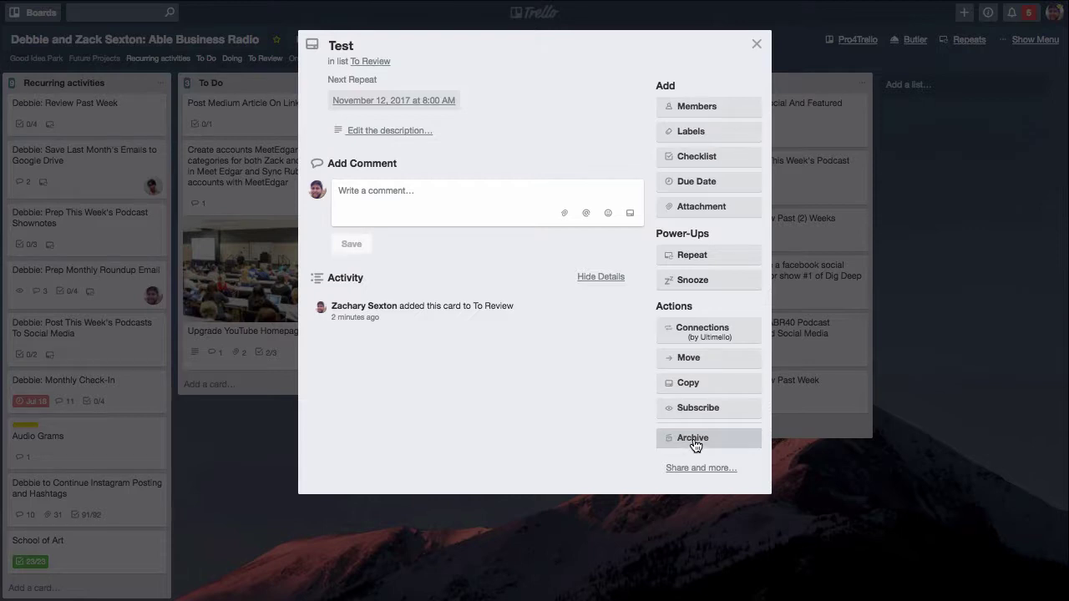
click(699, 253)
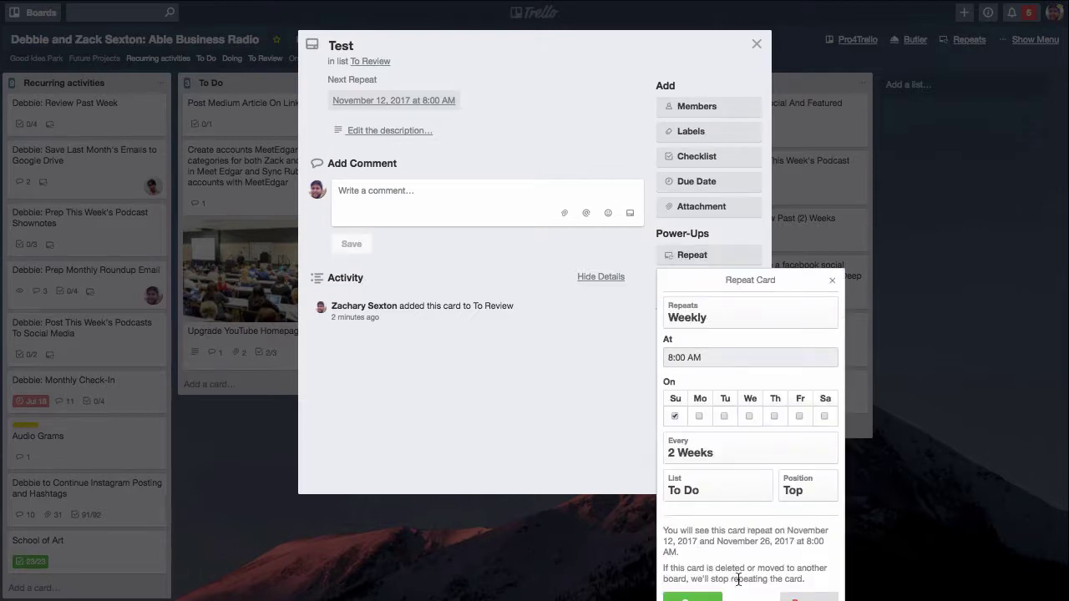
click(809, 597)
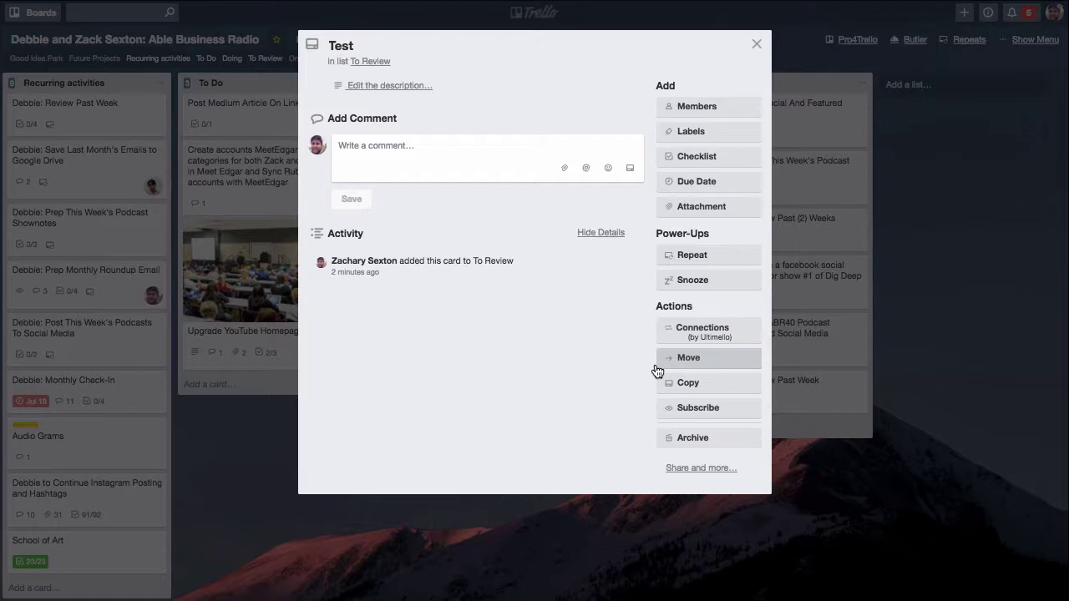
Step: Close the Test card and archive it from the To Review list
click(757, 44)
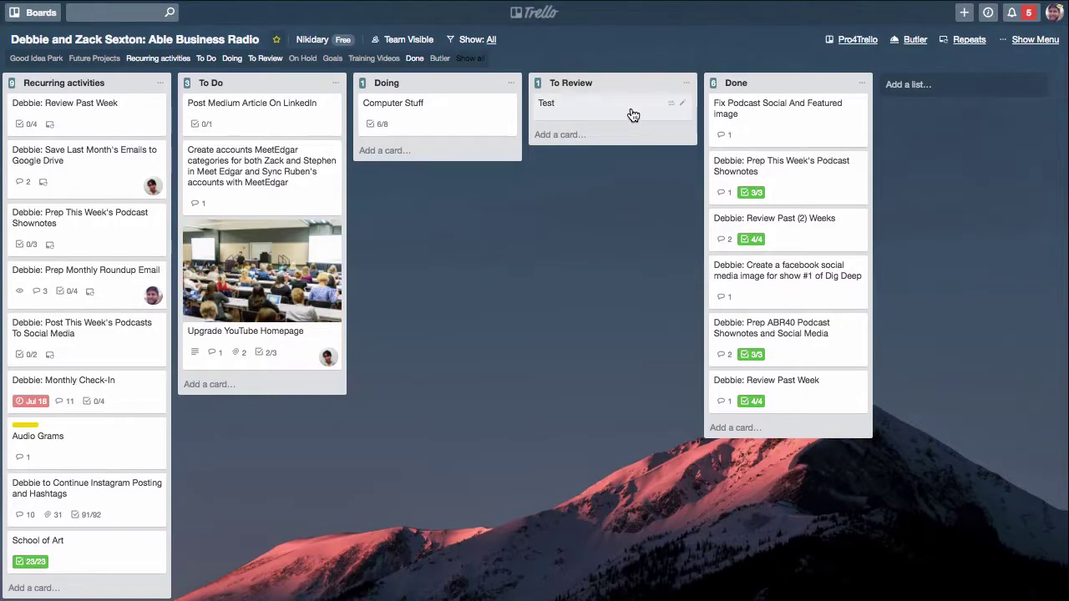
key(c)
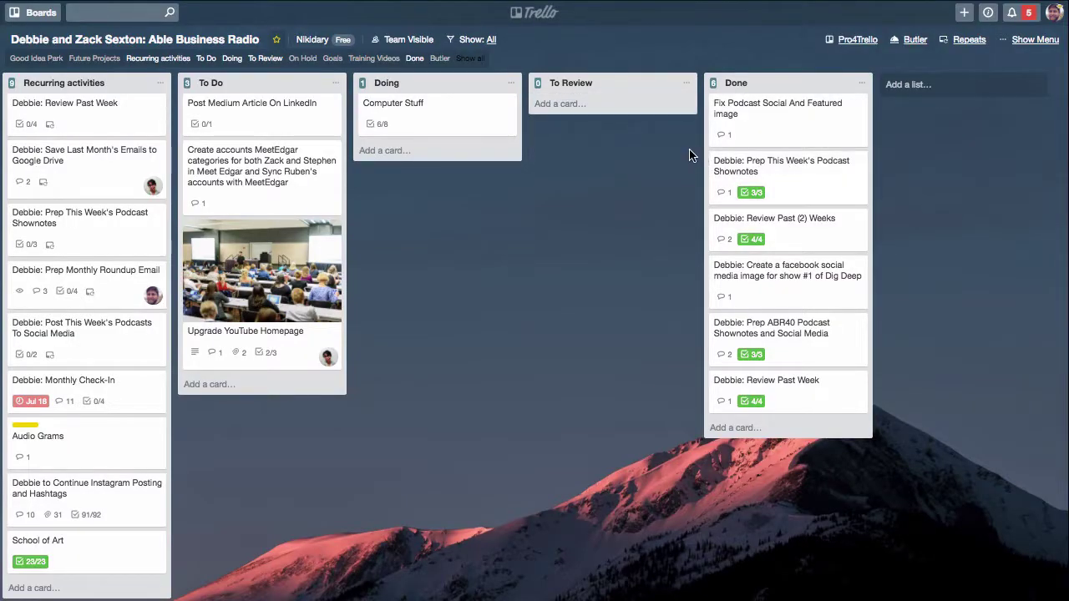
Step: Examine the recurring Review Past Week card, and show the Butler list to read its Sunday automation before hiding it again
click(91, 126)
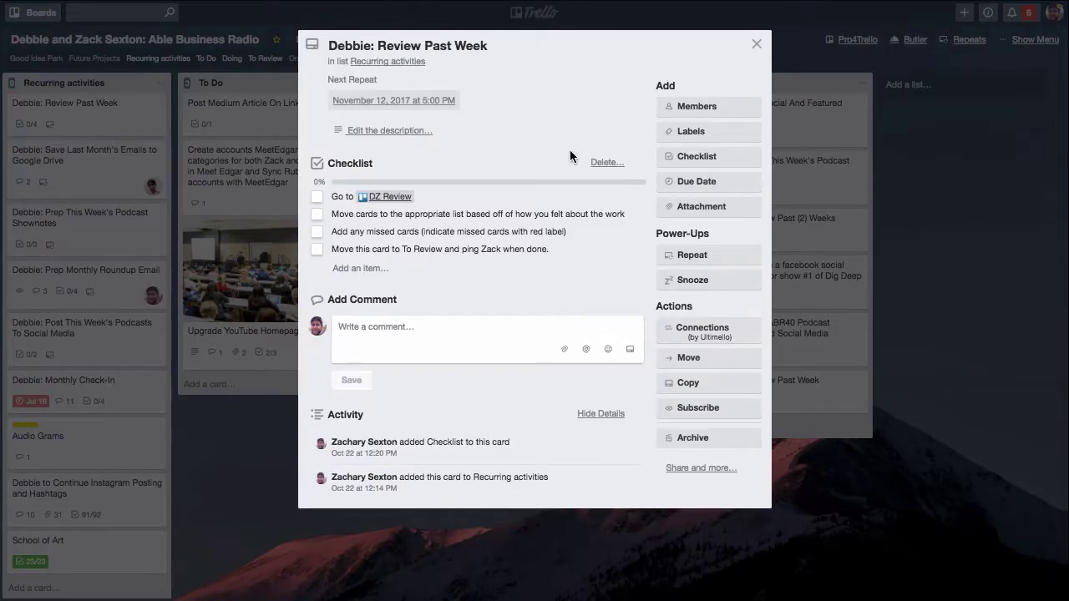
click(755, 45)
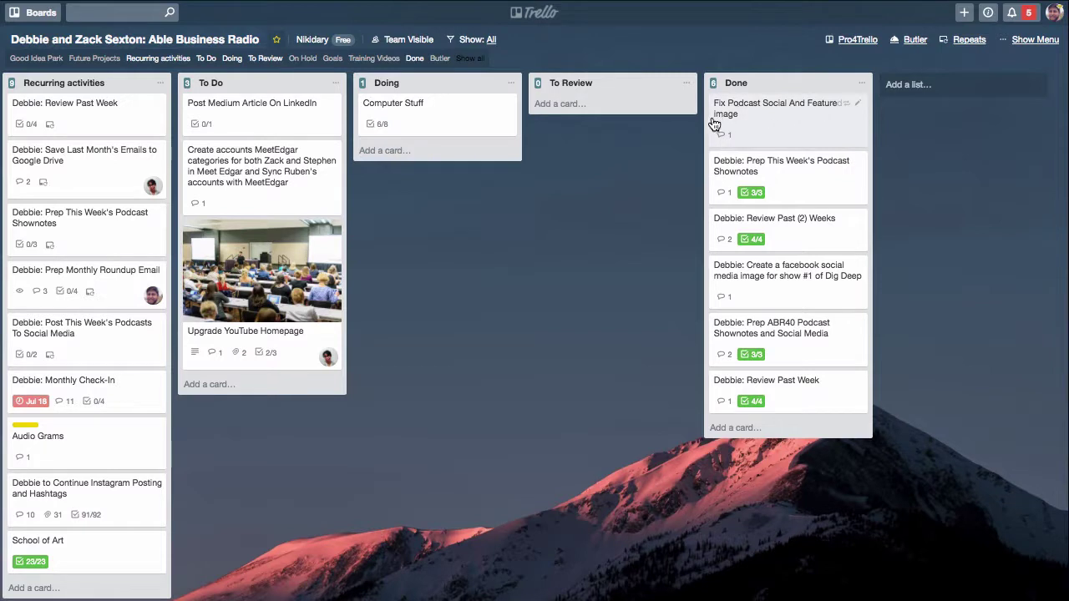
click(440, 59)
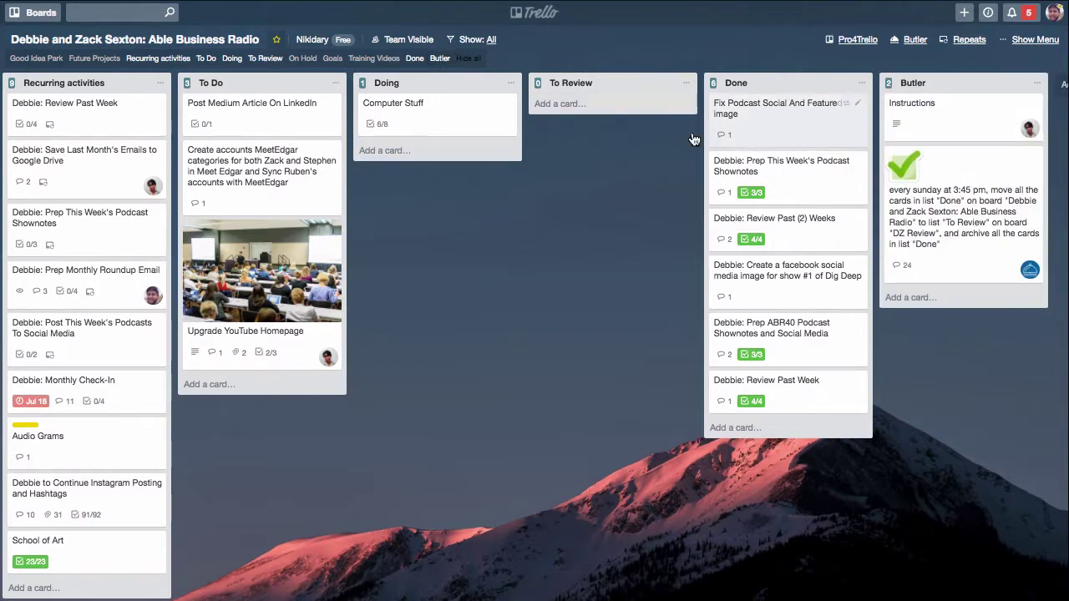
click(441, 59)
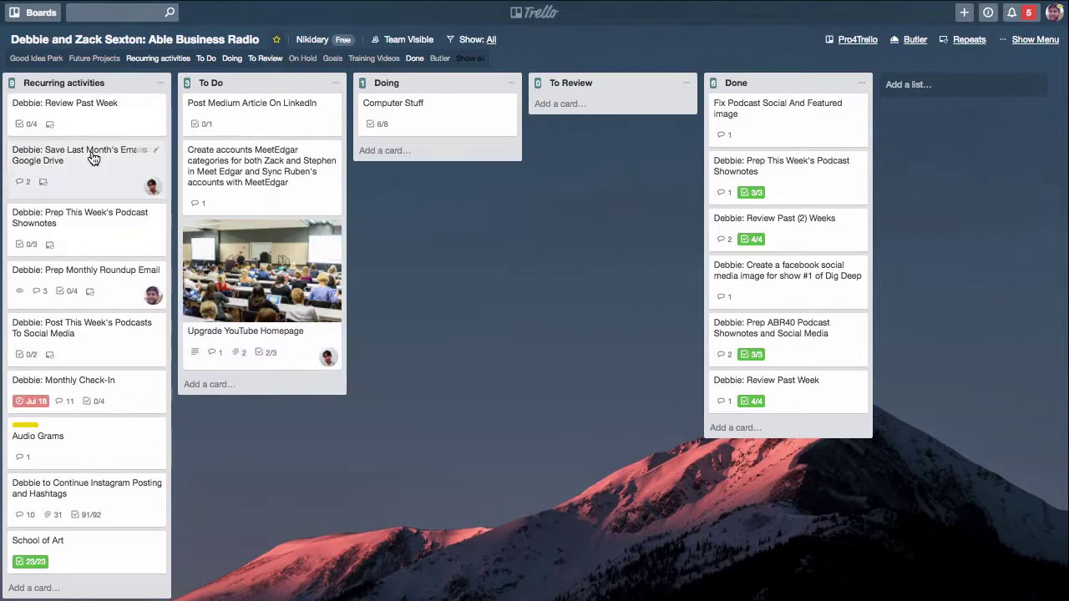
Step: Examine the recurring Save Last Month's Emails to Google Drive and Prep This Week's Podcast Shownotes cards, including the linked shownotes SOP
click(103, 183)
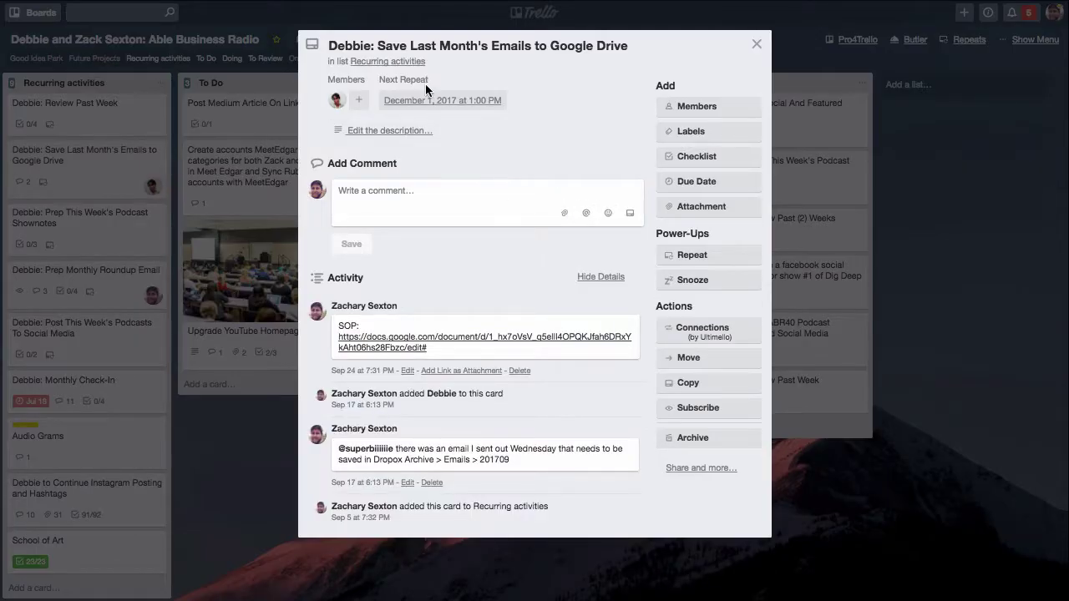
click(757, 44)
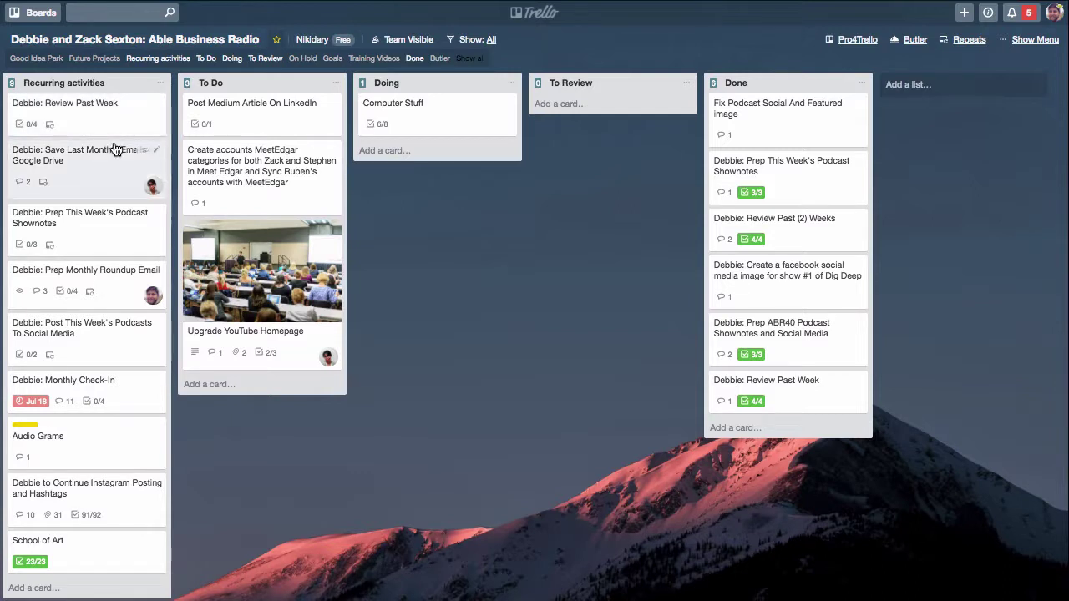
click(98, 239)
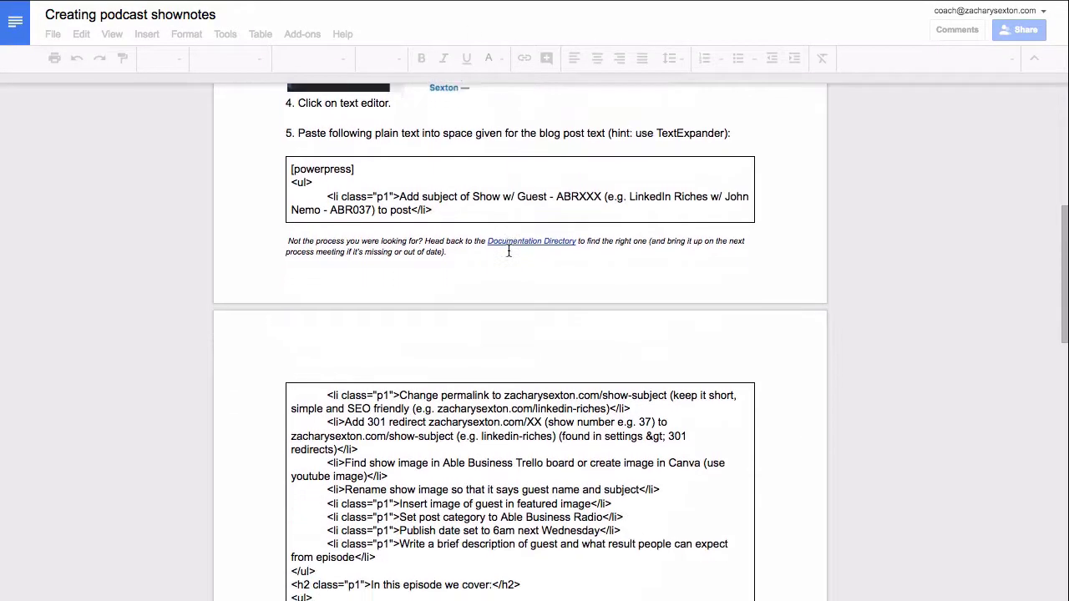
scroll(520, 360, down, 2)
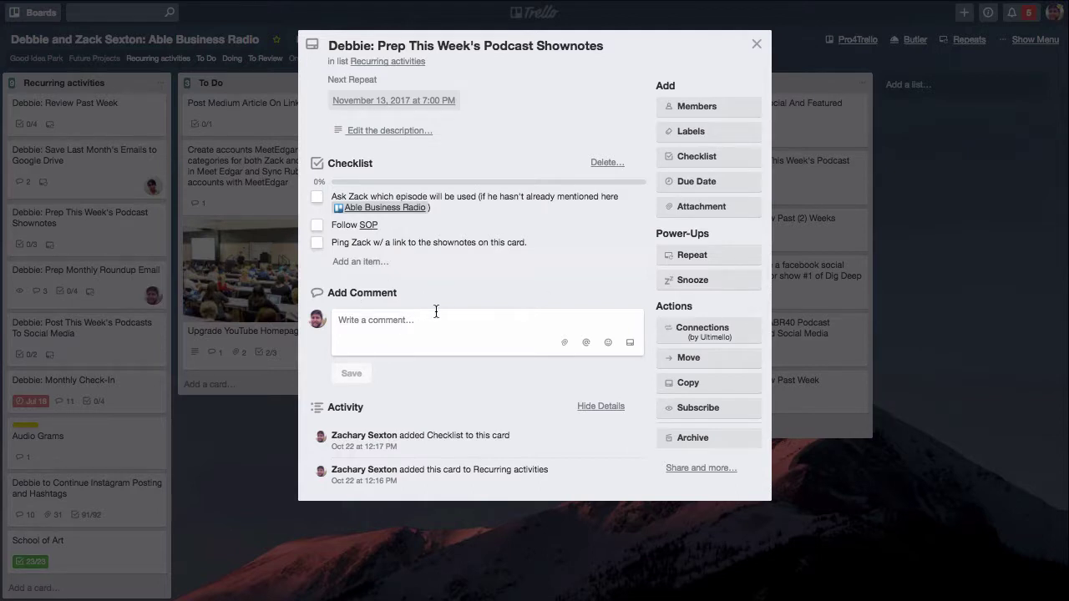
click(756, 47)
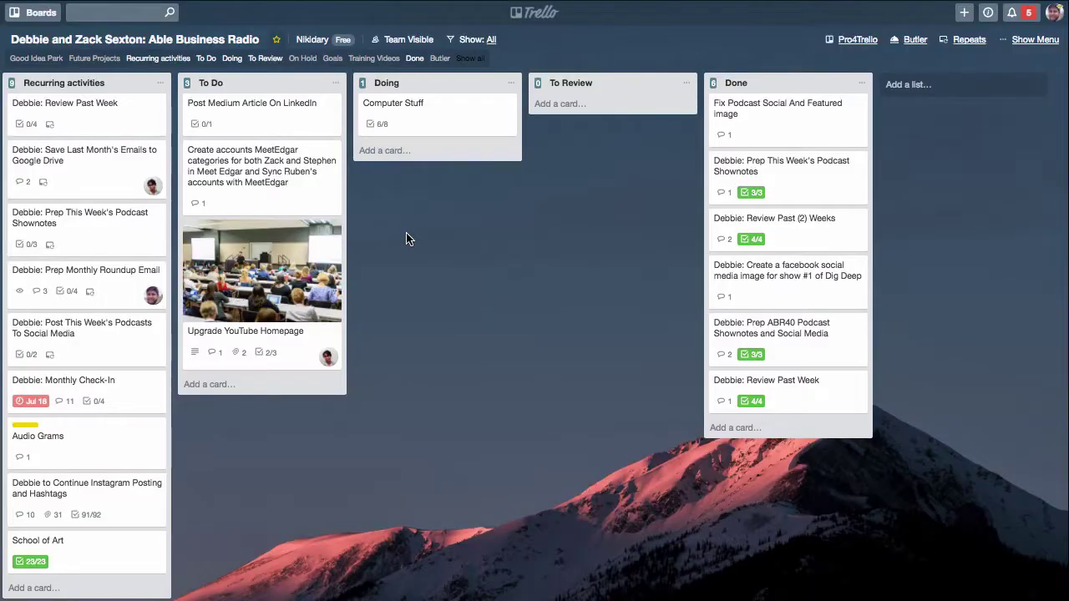